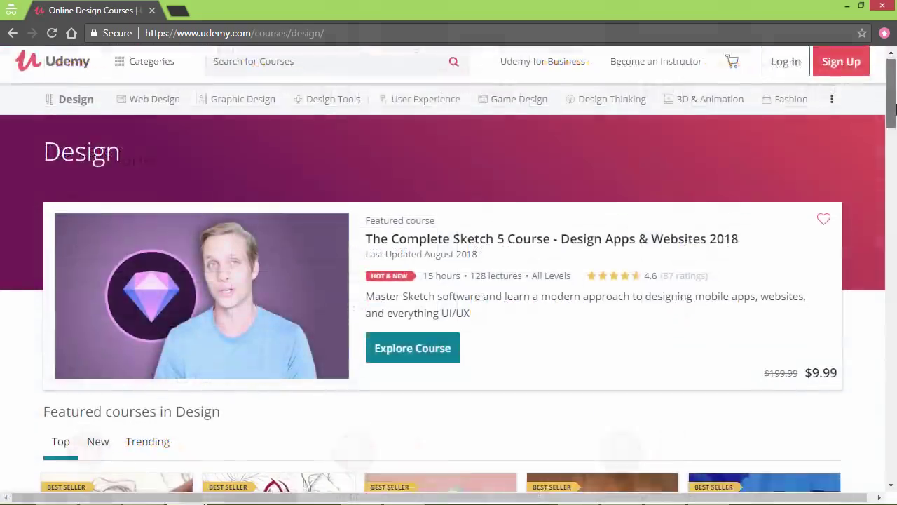
Browse Udemy's Design courses through the Graphic Design and Logo Design topics and open the Logo Design Masterclass course.
left_click_drag(895, 99, 896, 189)
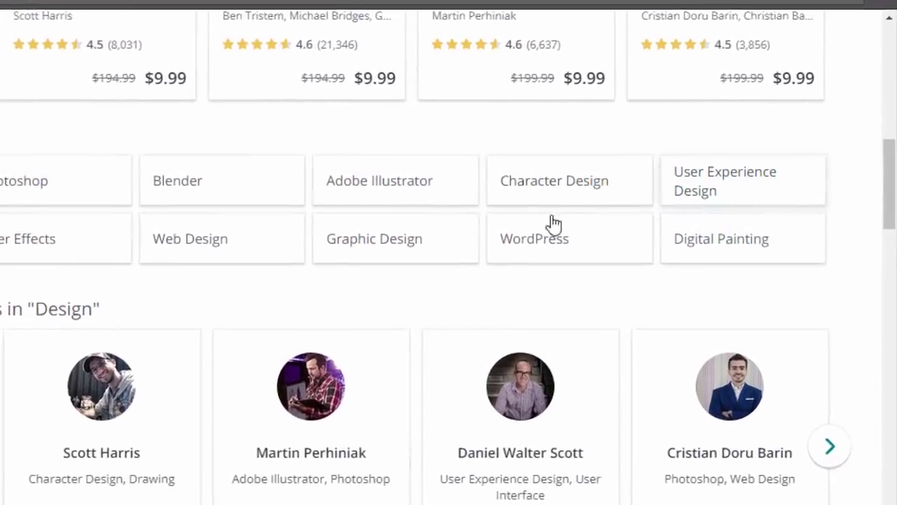
left_click(394, 252)
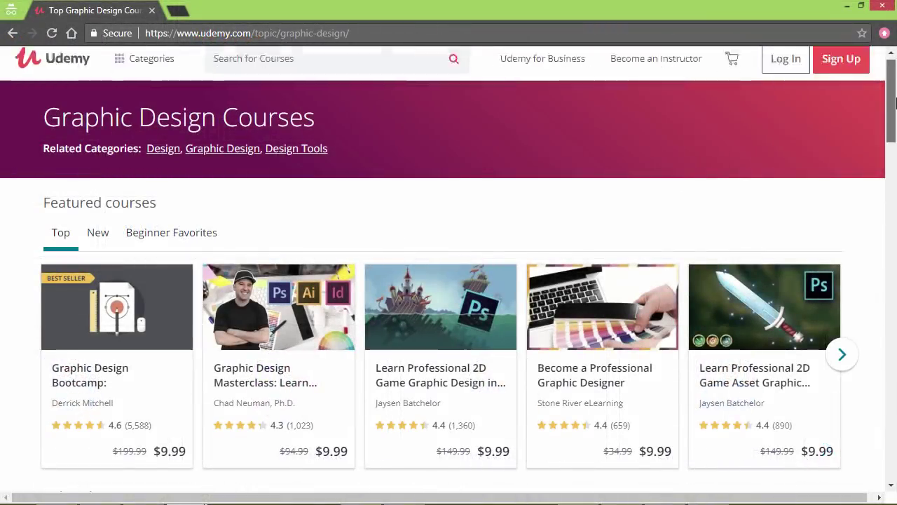
left_click_drag(895, 104, 895, 184)
left_click(775, 92)
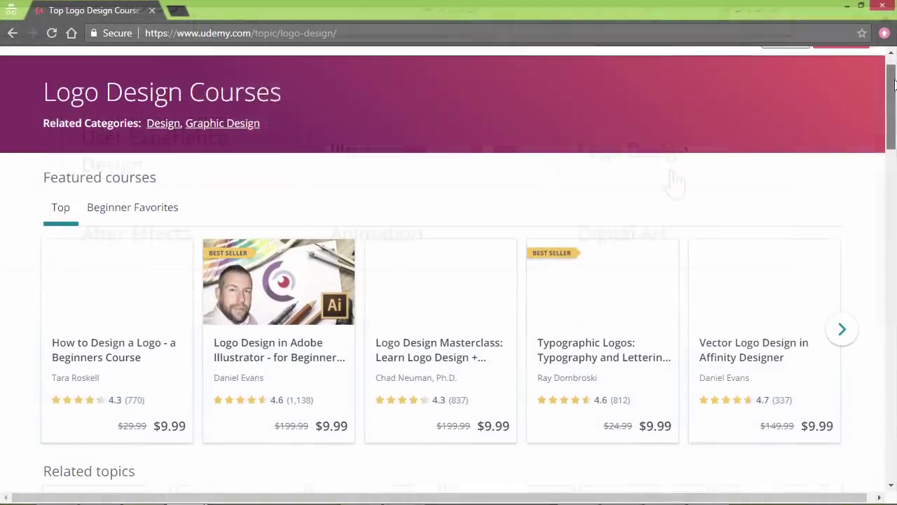
scroll(646, 223, "down", 2)
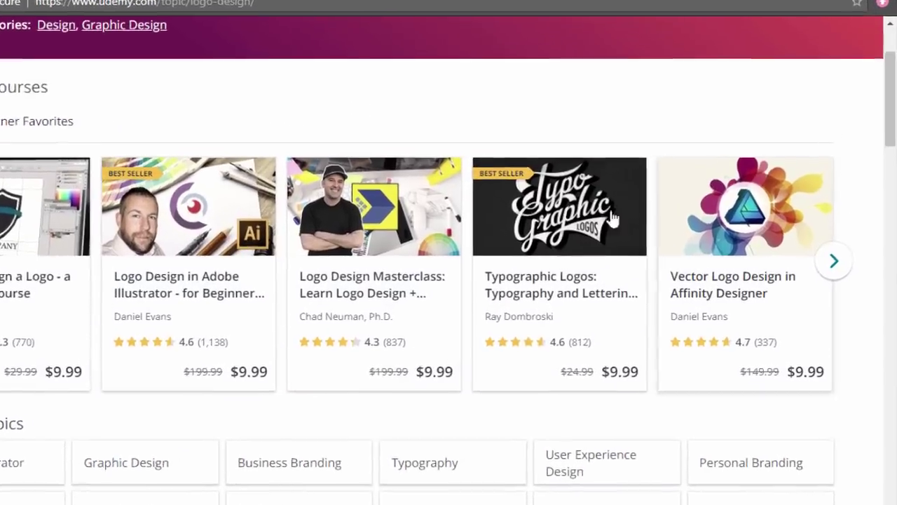
left_click(374, 210)
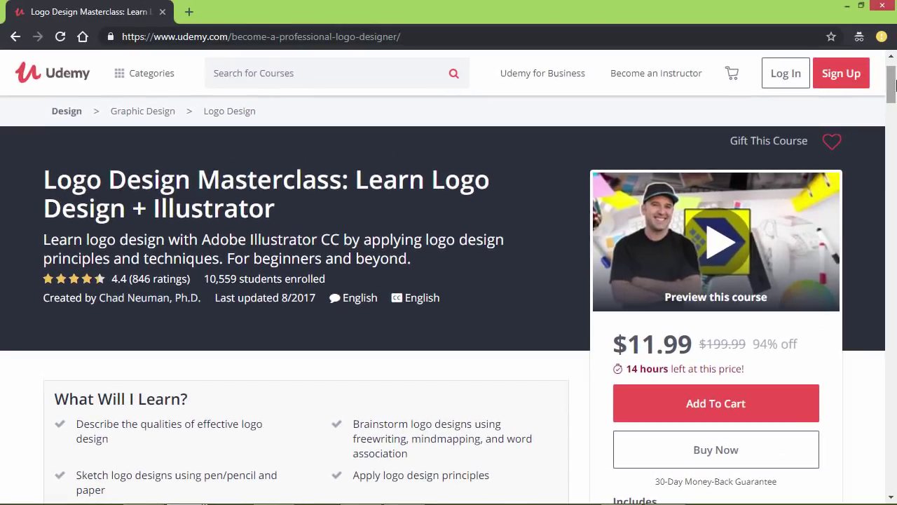
Look through the course curriculum, expanding and collapsing the Brainstorming and Formulating Logo Ideas section.
left_click_drag(894, 88, 894, 204)
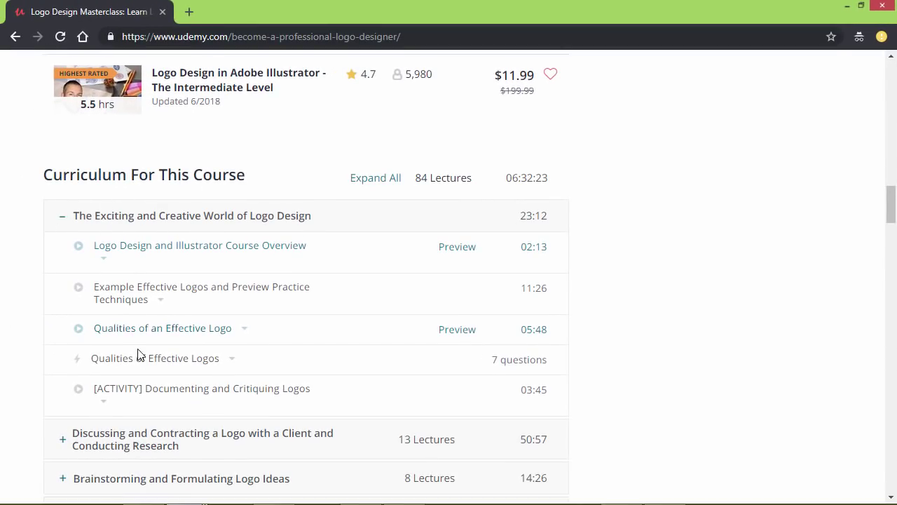
scroll(890, 203, "down", 4)
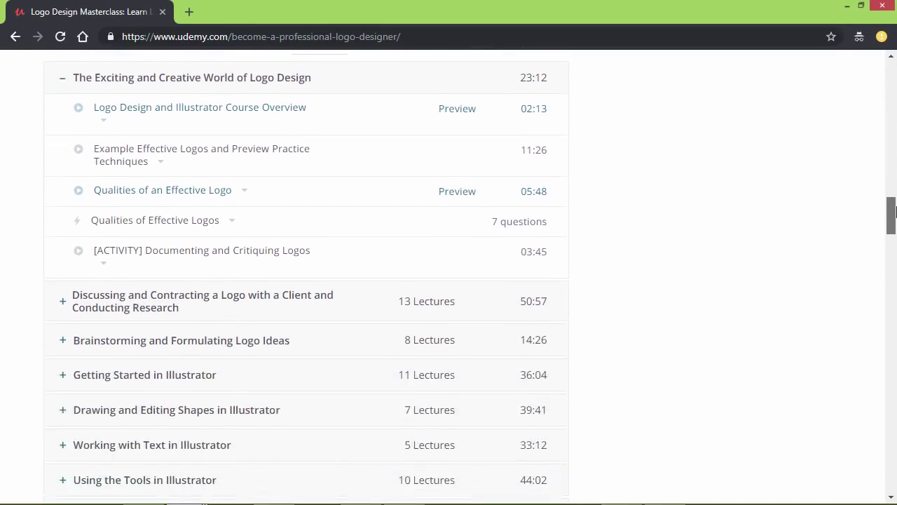
scroll(890, 225, "down", 1)
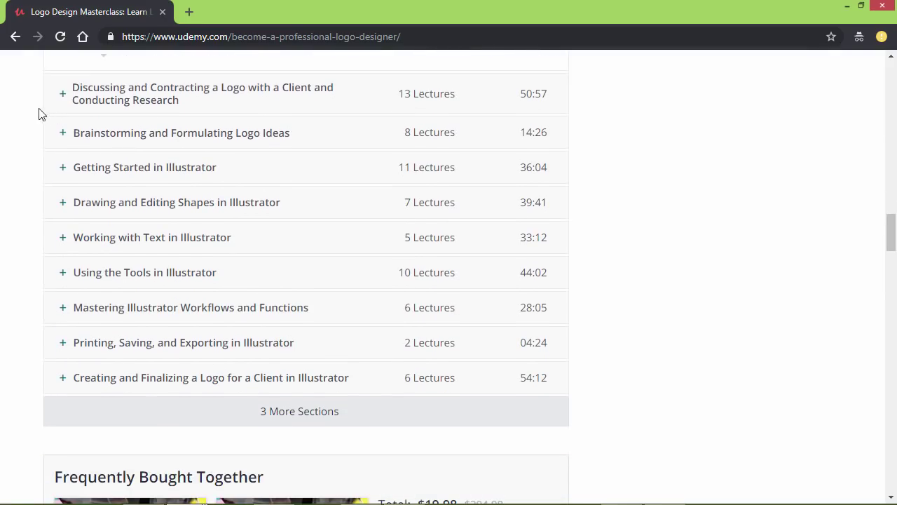
left_click(64, 136)
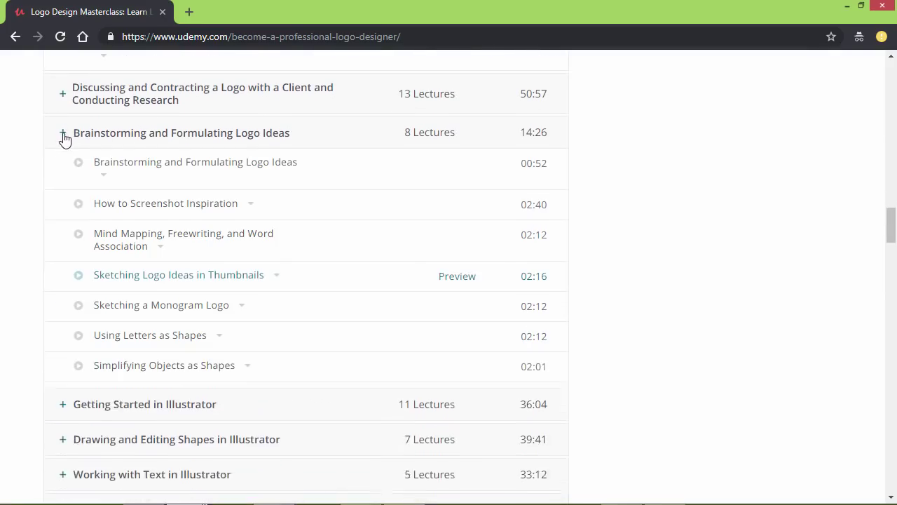
left_click(66, 137)
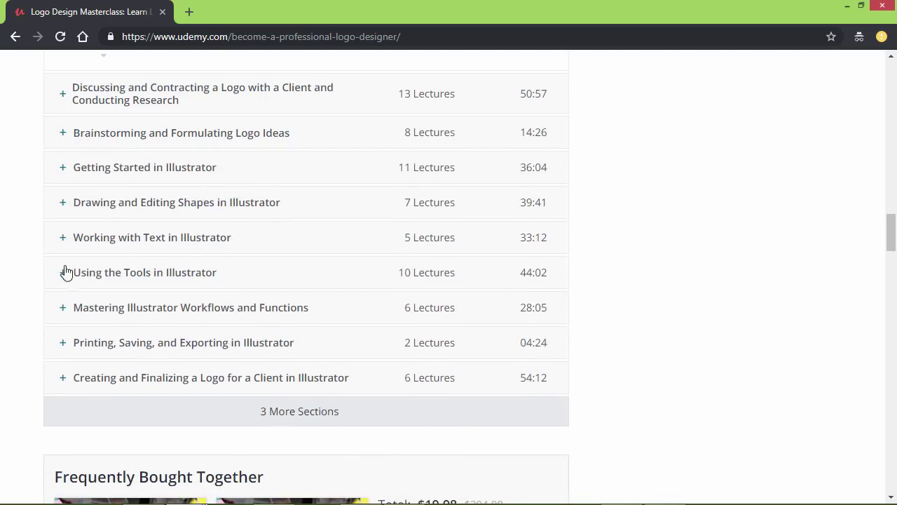
Expand the Using the Tools in Illustrator section and reveal the three remaining sections of the curriculum.
left_click(63, 280)
scroll(21, 285, "down", 2)
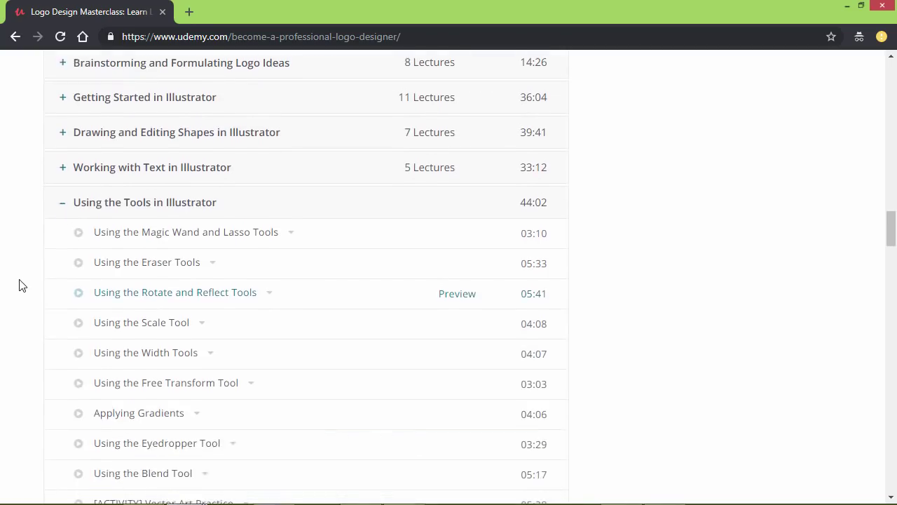
scroll(21, 284, "down", 5)
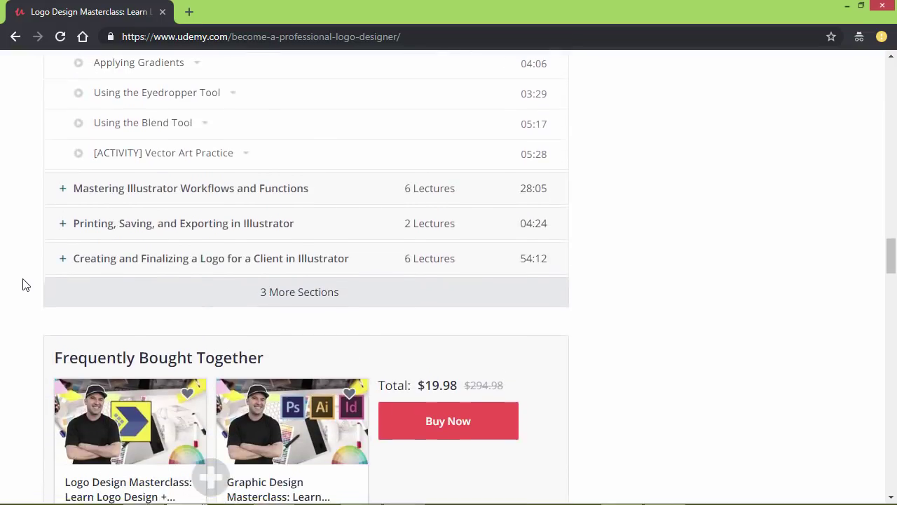
left_click(296, 301)
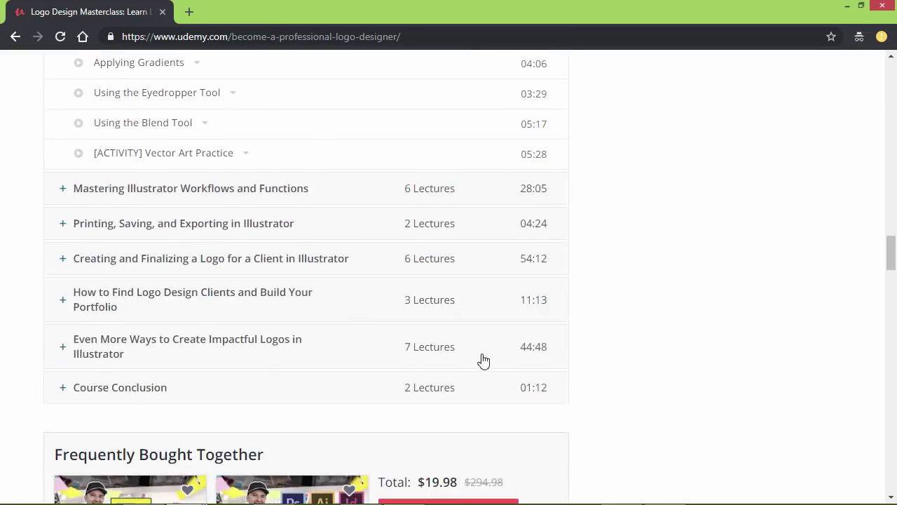
scroll(484, 361, "down", 3)
left_click_drag(891, 266, 891, 74)
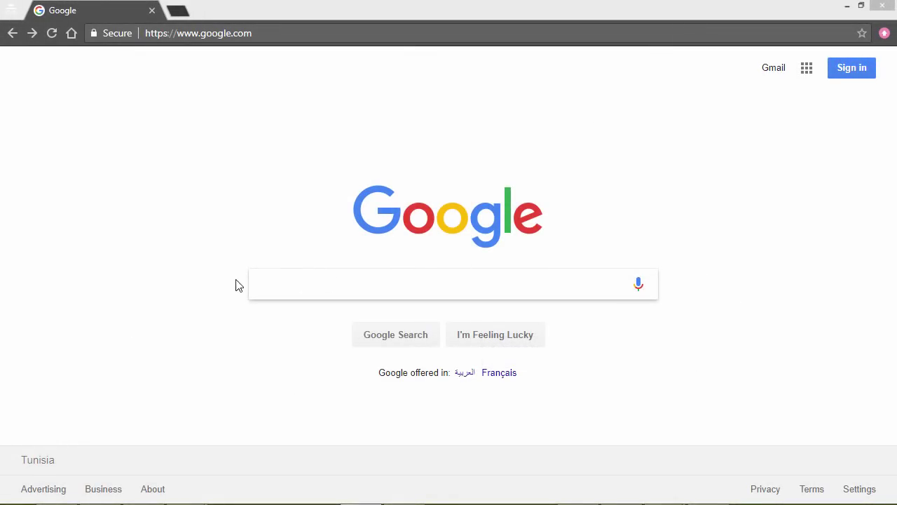
Search Google for "sparks" and browse the image results.
left_click(272, 287)
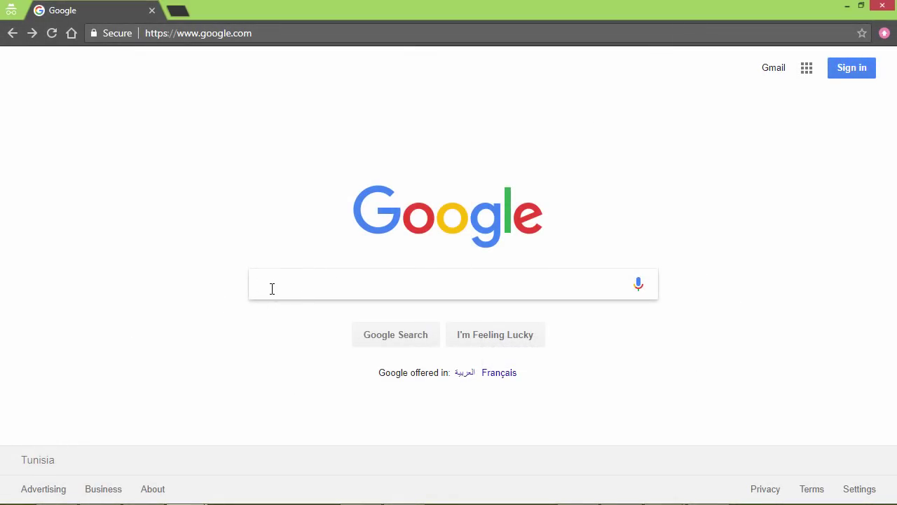
type("sp")
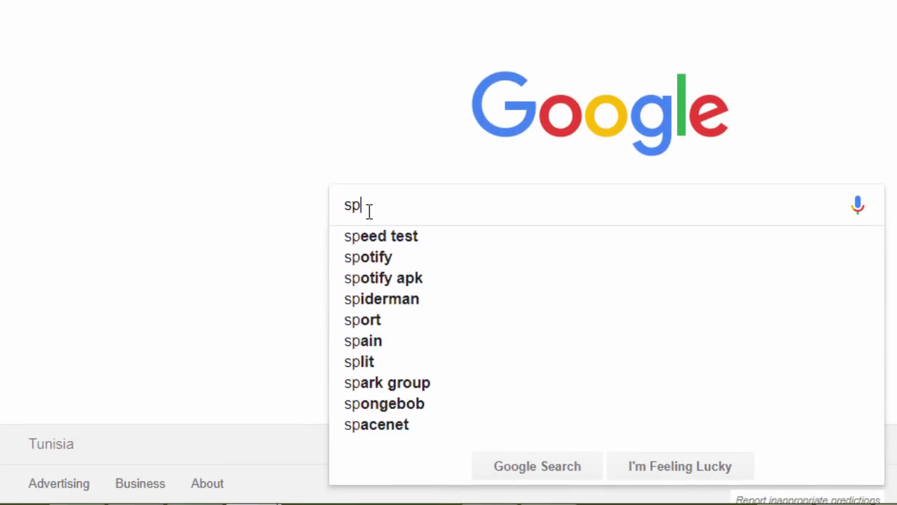
type("arks")
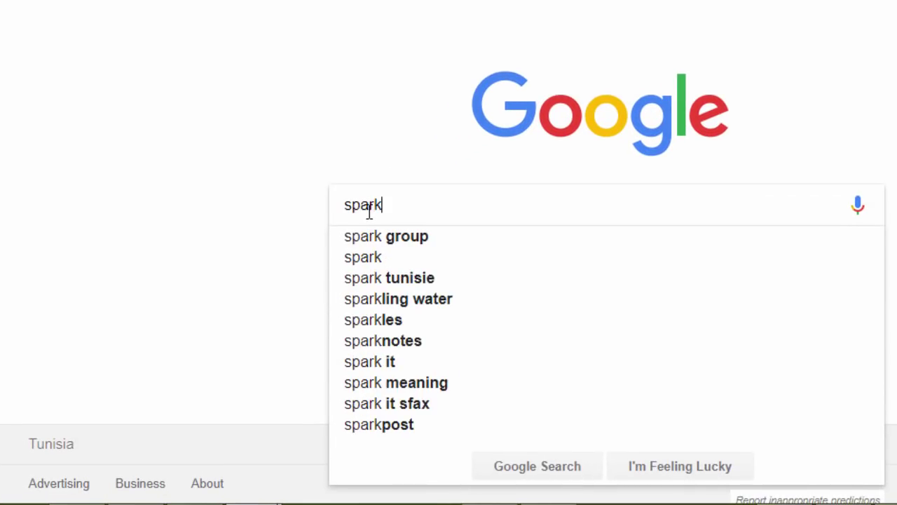
key("Return")
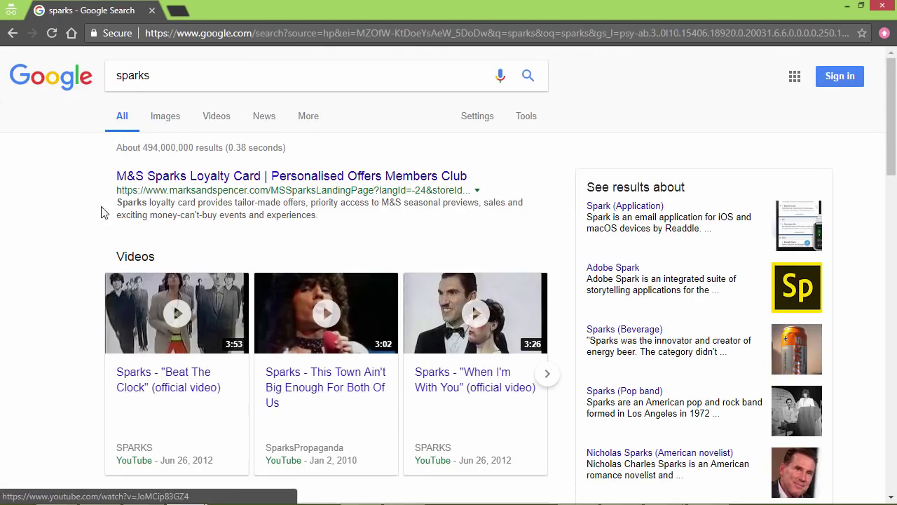
left_click(162, 120)
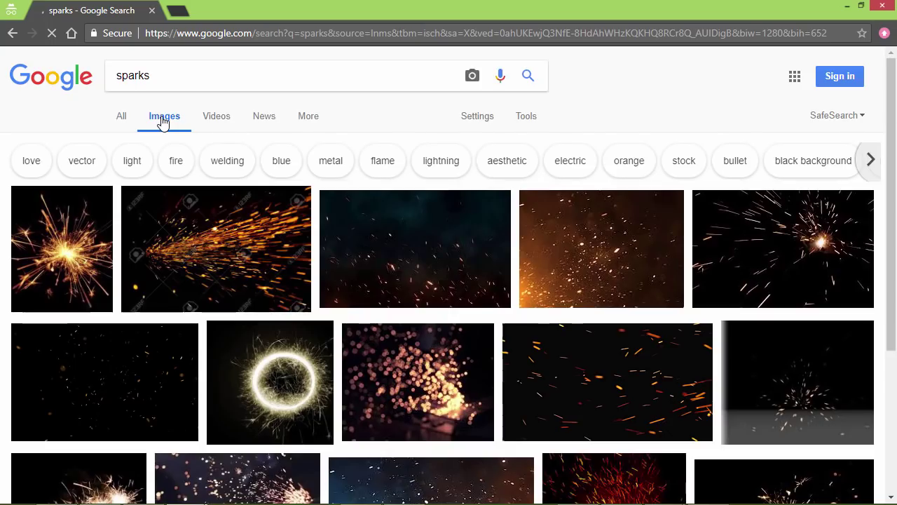
left_click_drag(891, 91, 896, 133)
Change the image search to "sparkles", preview the white star vector set on black, and browse more results.
left_click(145, 81)
type("le")
key("Return")
left_click(769, 98)
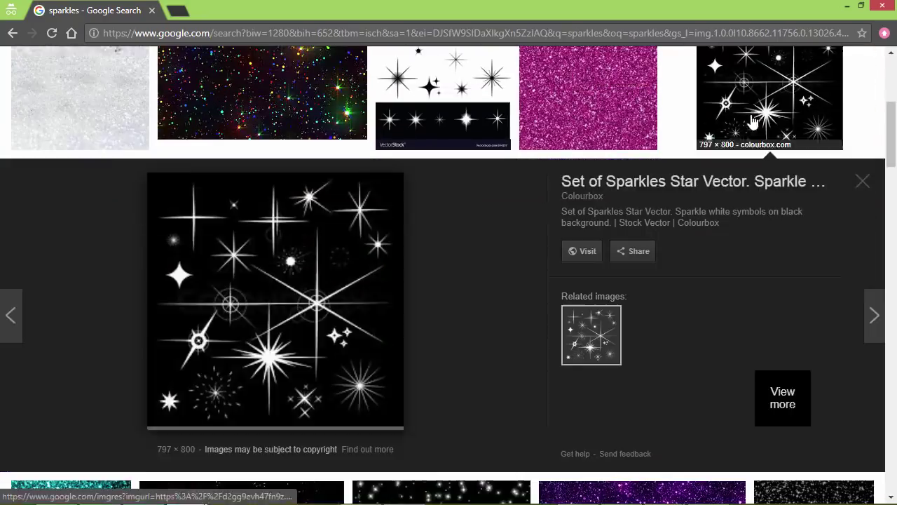
left_click(862, 181)
scroll(841, 211, "down", 10)
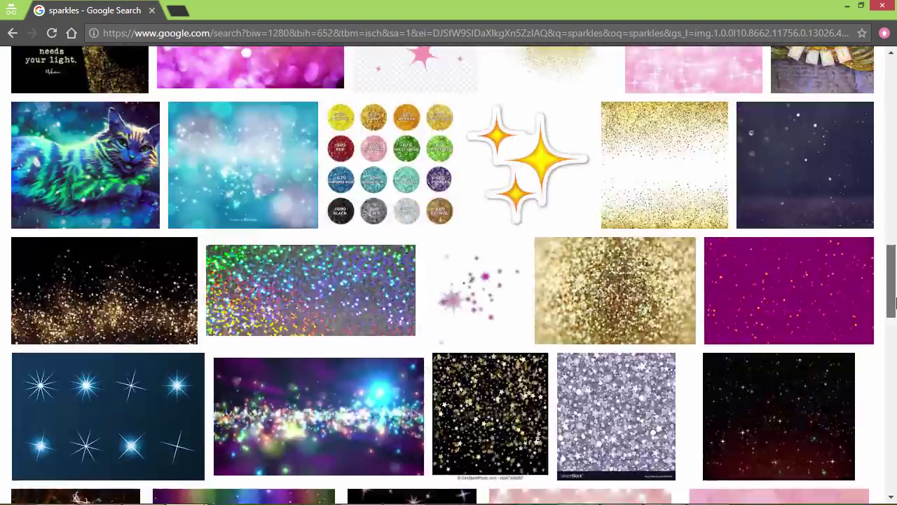
Replace the image search with "events" and browse the results for inspiration.
scroll(801, 101, "up", 15)
double_click(105, 87)
type("events")
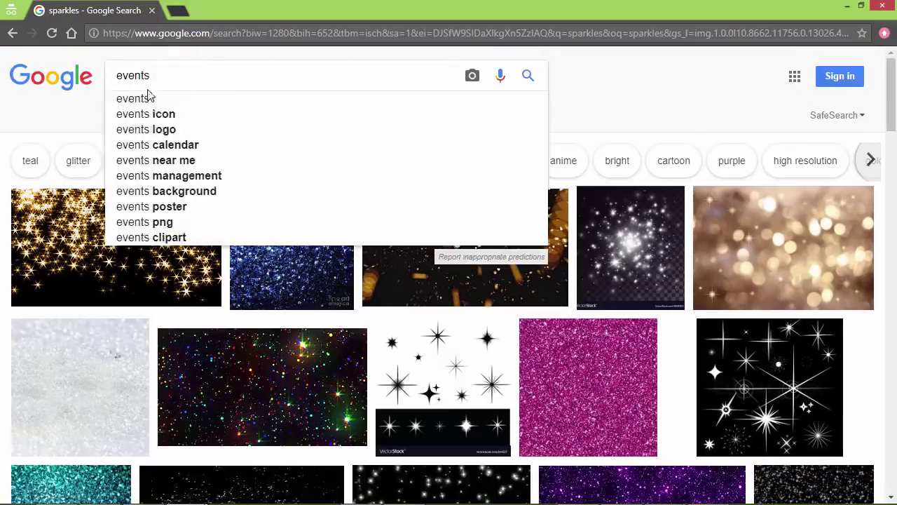
key("Return")
scroll(615, 114, "down", 20)
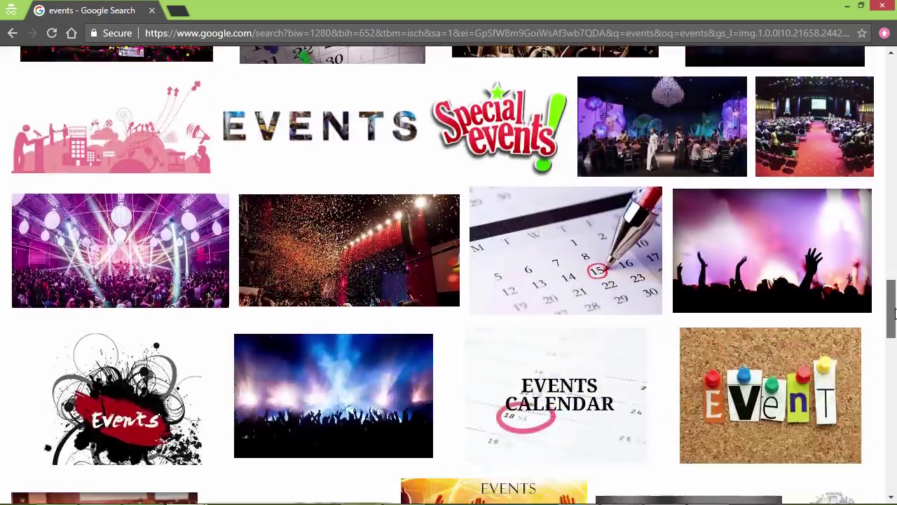
scroll(611, 322, "up", 10)
Preview the image of EVENTS lettering on coloured cards and close the preview.
left_click(612, 322)
scroll(505, 295, "up", 10)
left_click(505, 281)
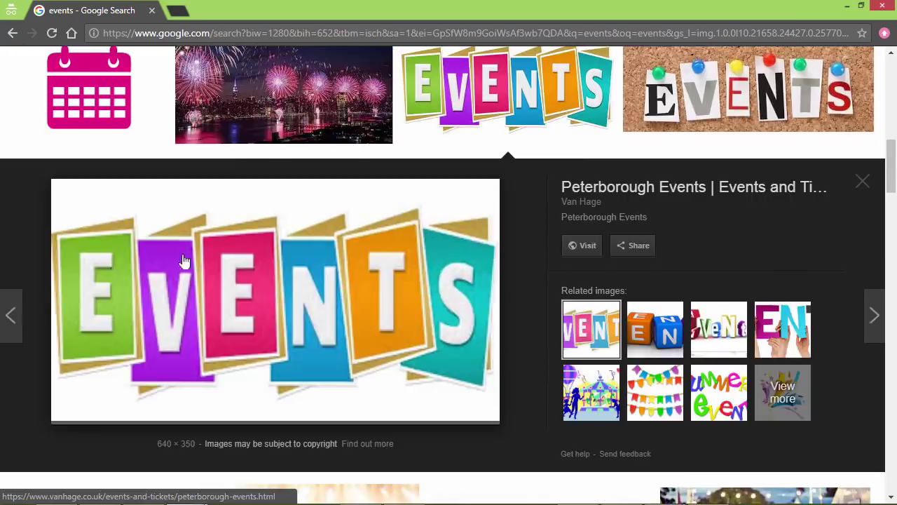
left_click(865, 181)
scroll(875, 177, "up", 10)
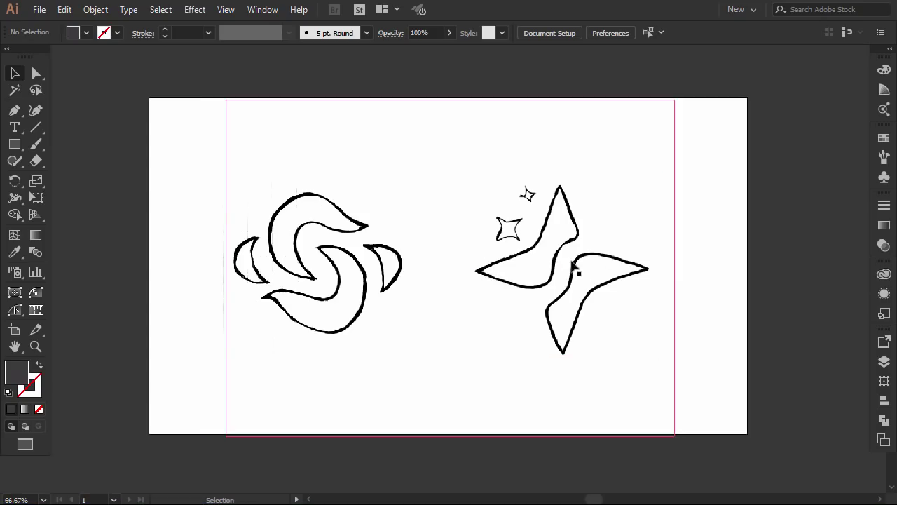
In Adobe Illustrator, hide the Sketches layer so only the star sketch on Layer 2 shows.
left_click(885, 371)
left_click(712, 373)
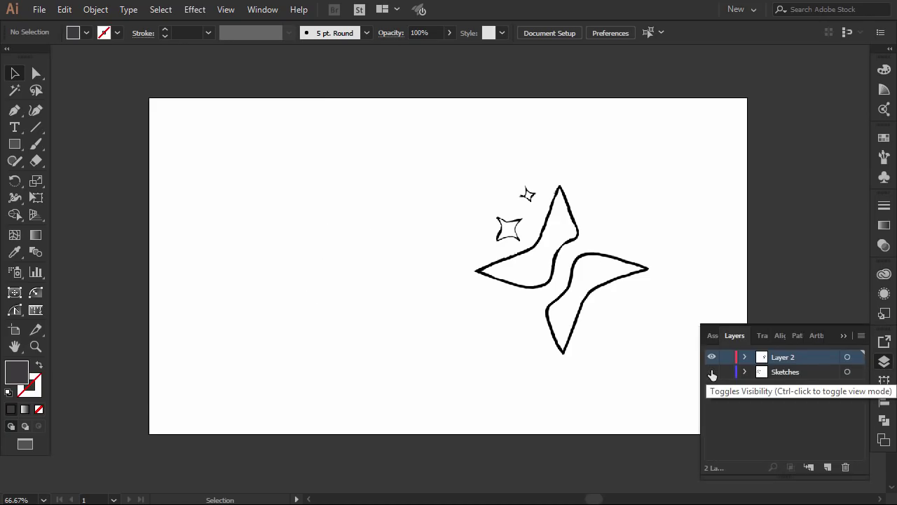
left_click(844, 336)
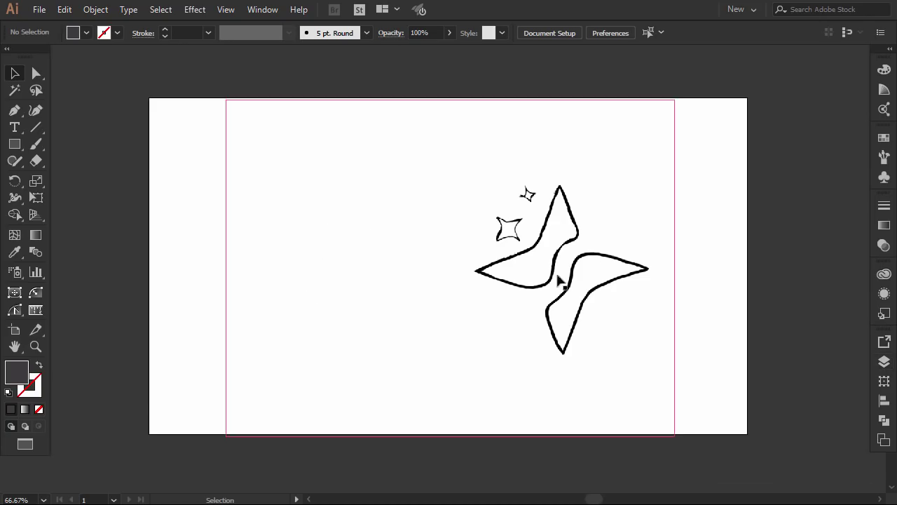
Move the star sketch to the artboard centre at X 640 px, Y 360 px and lower its opacity to 32%.
left_click_drag(549, 279, 450, 279)
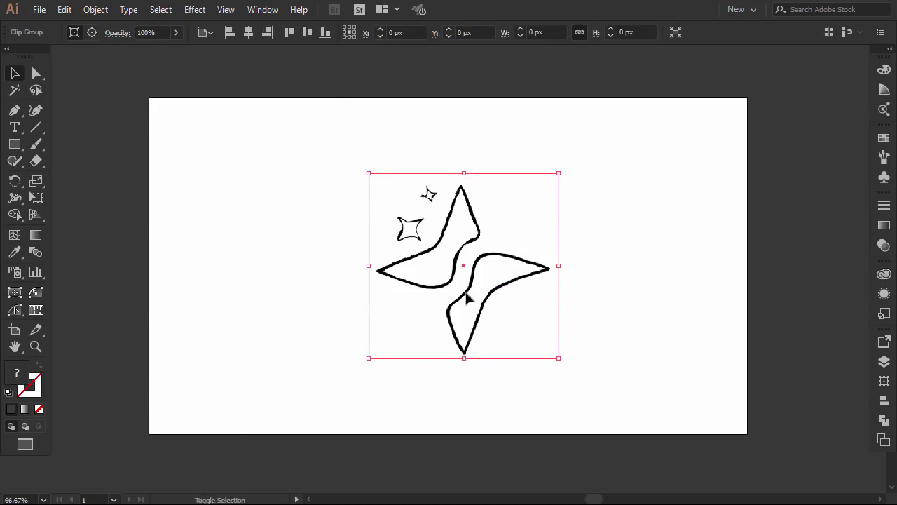
left_click_drag(512, 289, 496, 292)
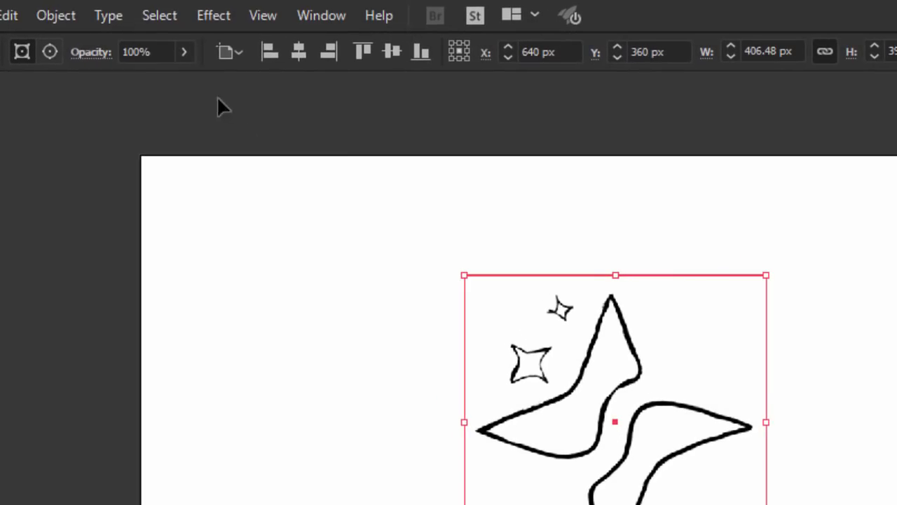
left_click(184, 54)
left_click_drag(176, 73, 122, 84)
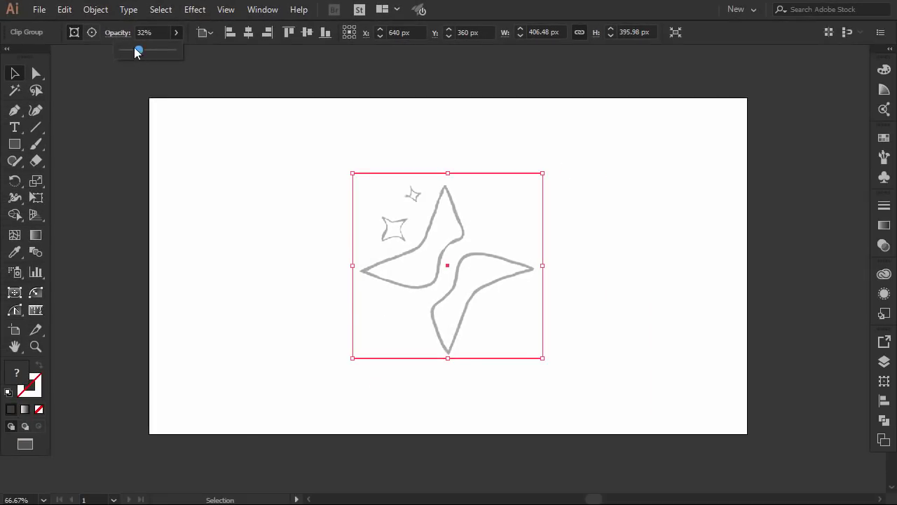
Lock the faded star sketch and check that it can no longer be selected or moved.
left_click(91, 9)
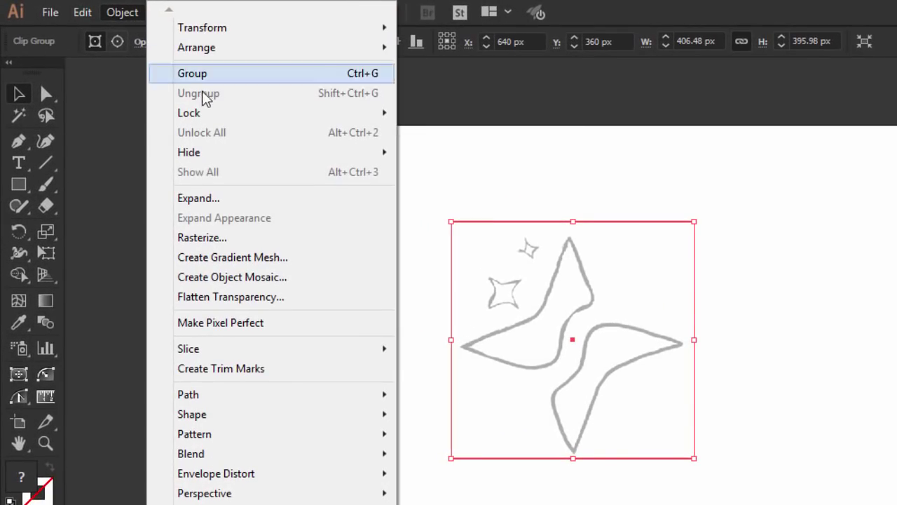
mouse_move(207, 116)
left_click(456, 118)
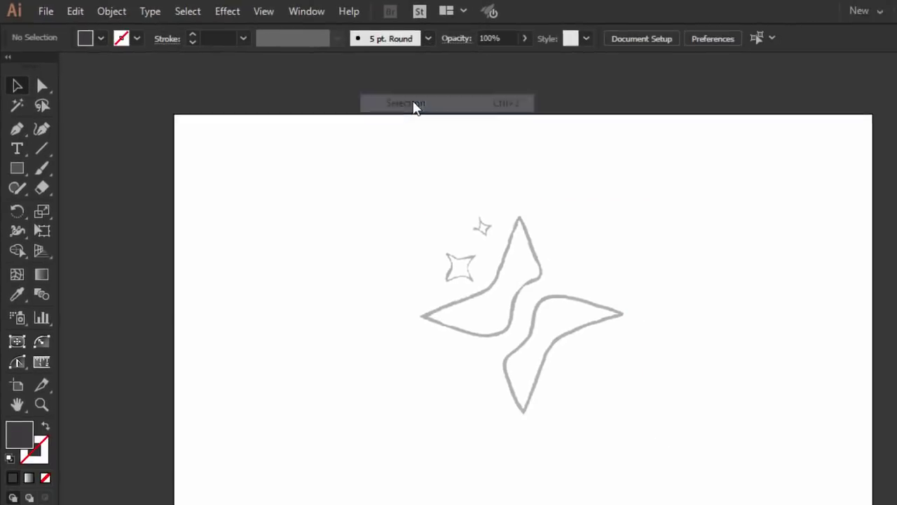
left_click_drag(519, 337, 453, 337)
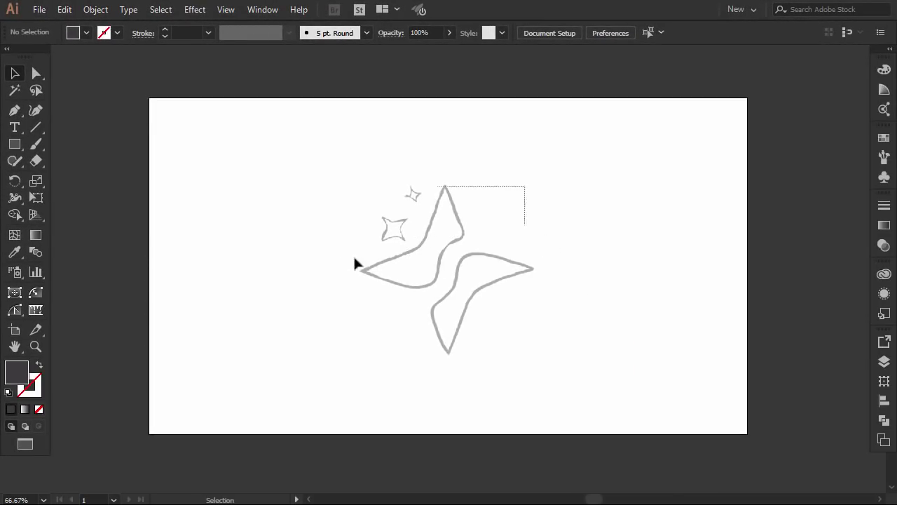
left_click_drag(355, 264, 537, 237)
scroll(413, 248, "up", 1)
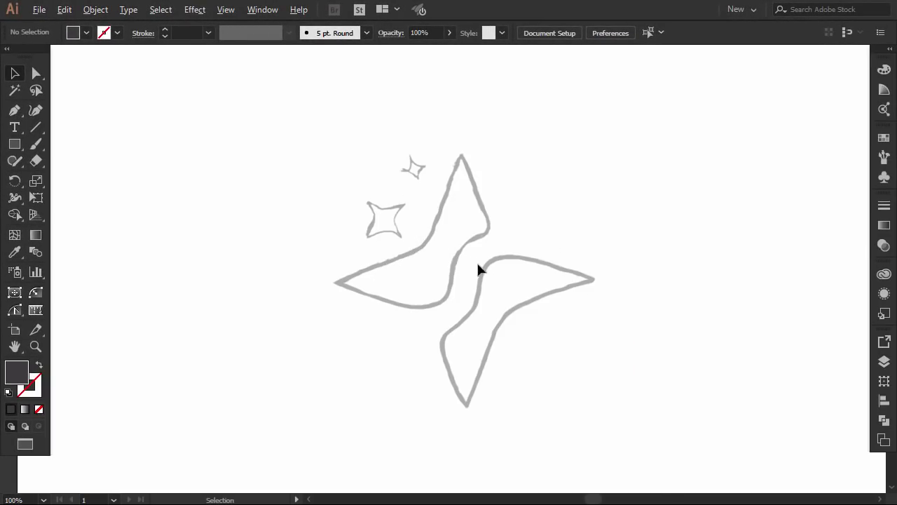
scroll(479, 269, "up", 1)
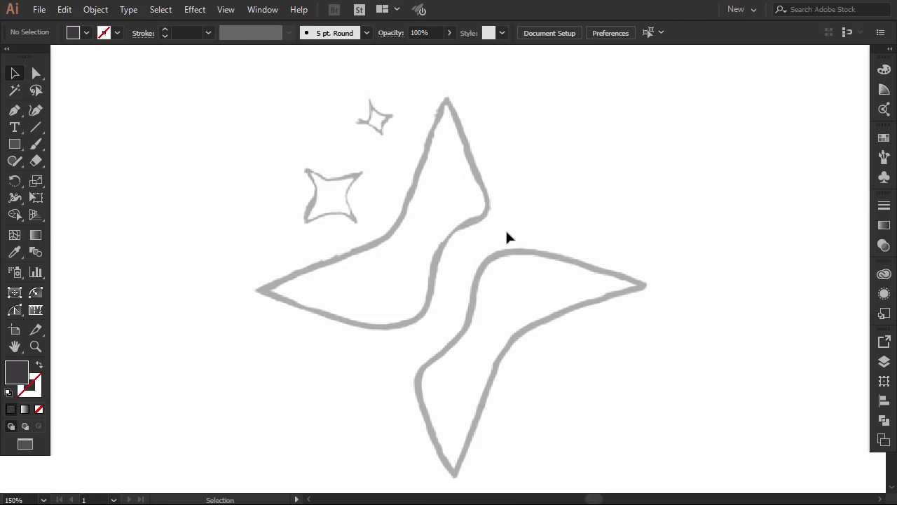
scroll(505, 230, "down", 1)
left_click(15, 110)
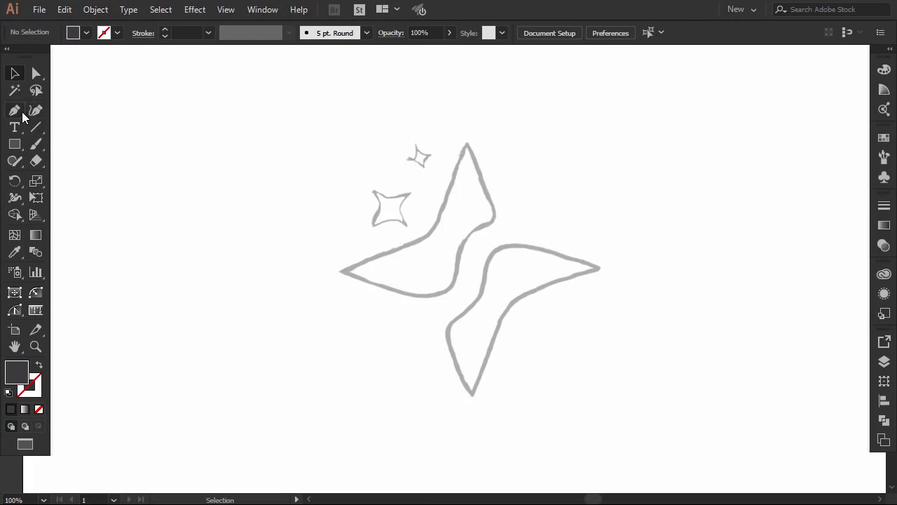
left_click(466, 143)
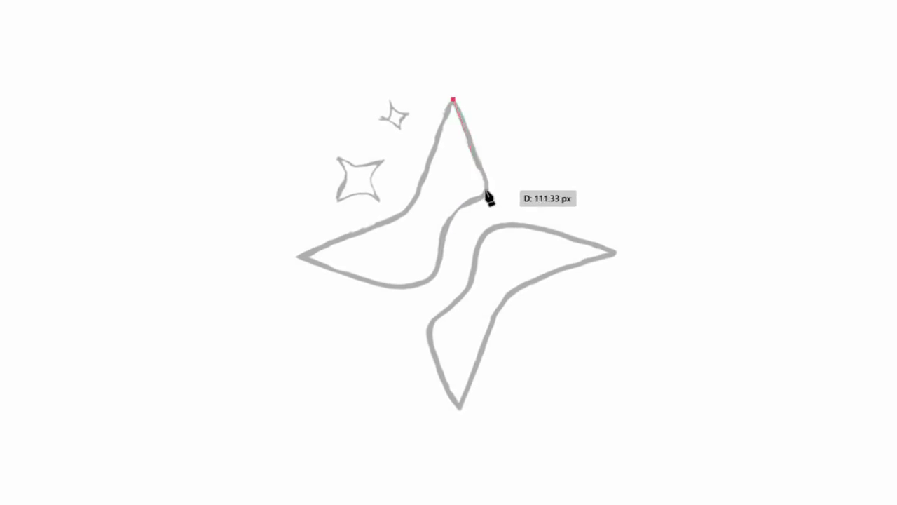
left_click(487, 195)
left_click(449, 227)
left_click_drag(422, 286, 450, 288)
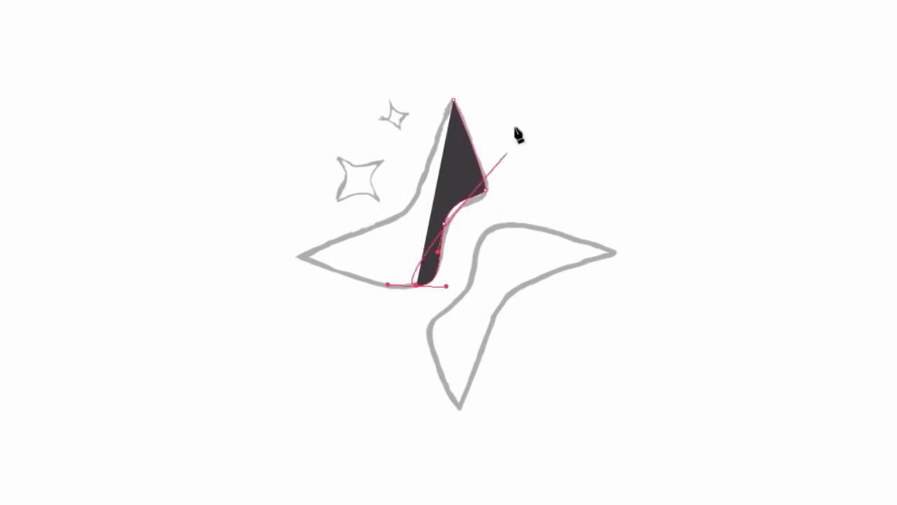
key("v")
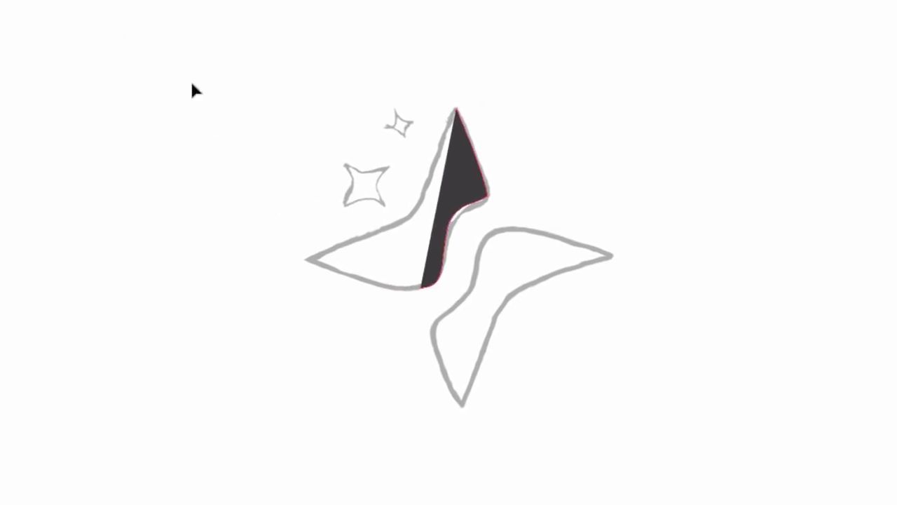
left_click(482, 188)
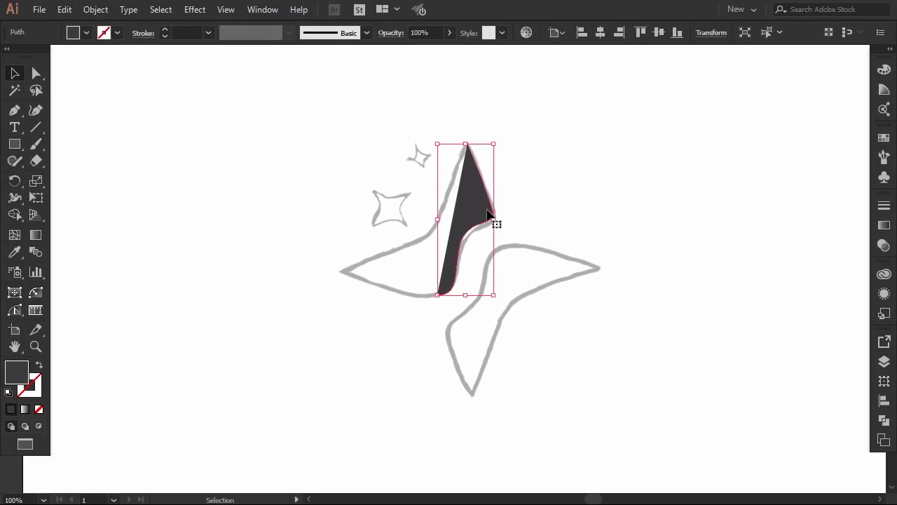
key("Delete")
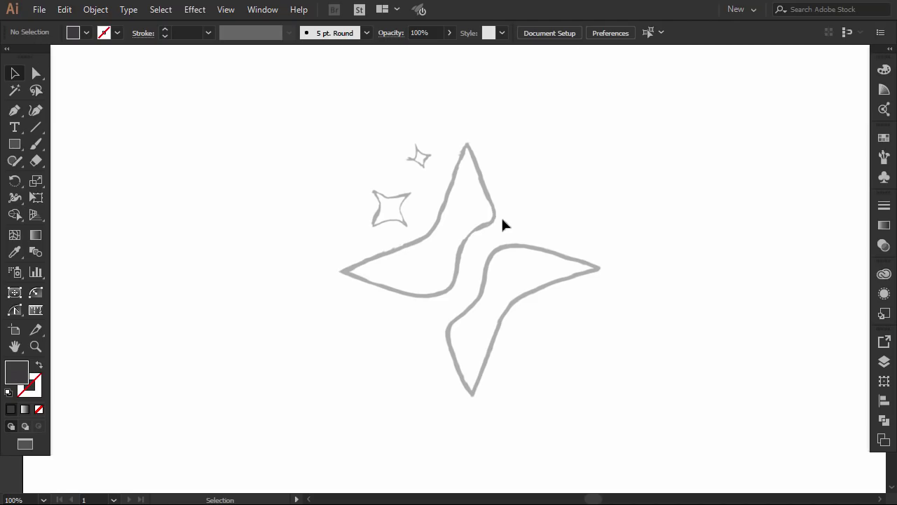
Create a four-point star with radii of 171.5116 px and 65.5116 px beside the sketch.
left_click(15, 144)
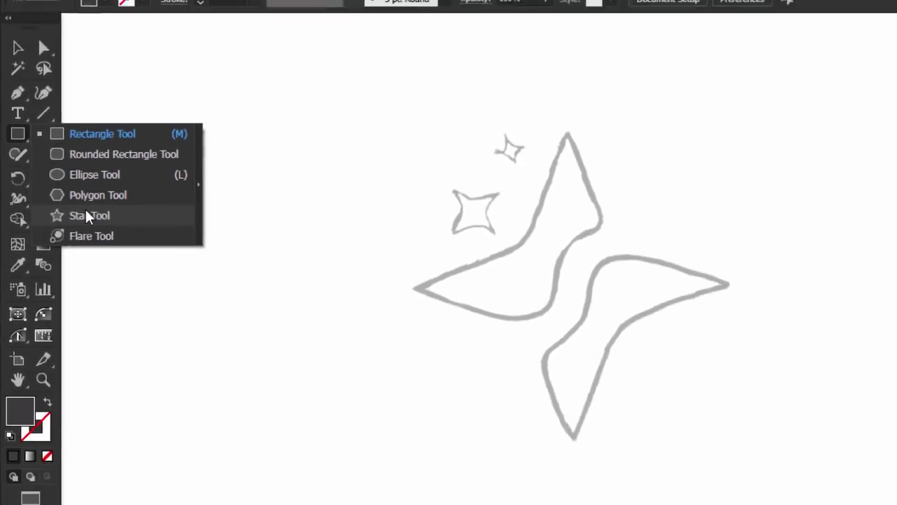
left_click(86, 213)
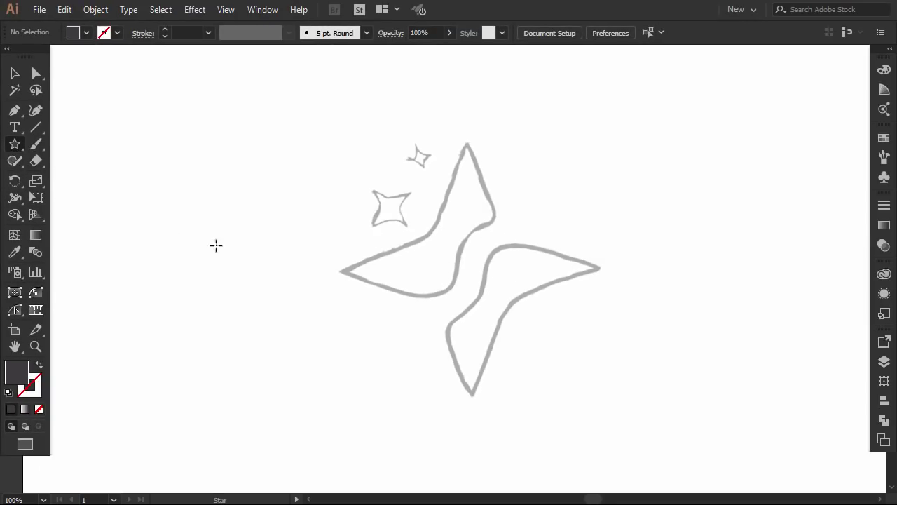
left_click(216, 245)
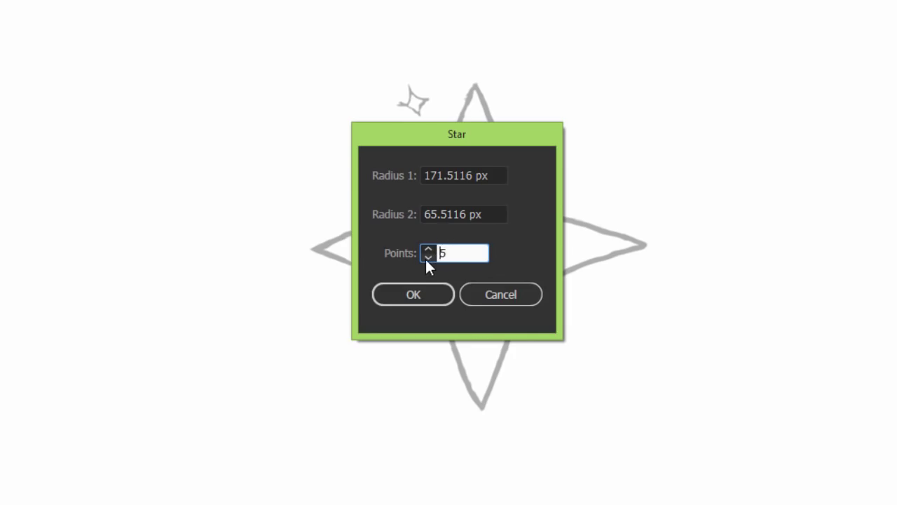
left_click(428, 257)
left_click(413, 295)
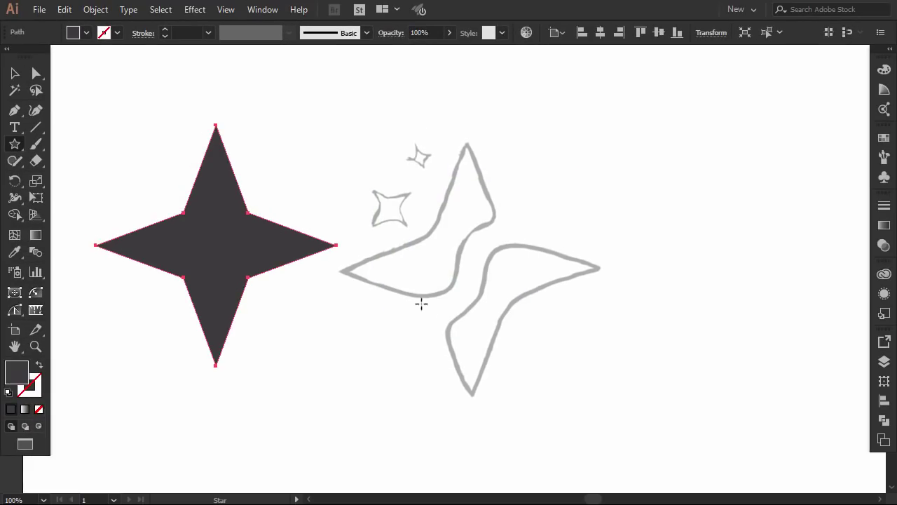
Move the four-point star over the large sketched star and enlarge it slightly to match the sketch's outline.
left_click(14, 73)
left_click(80, 116)
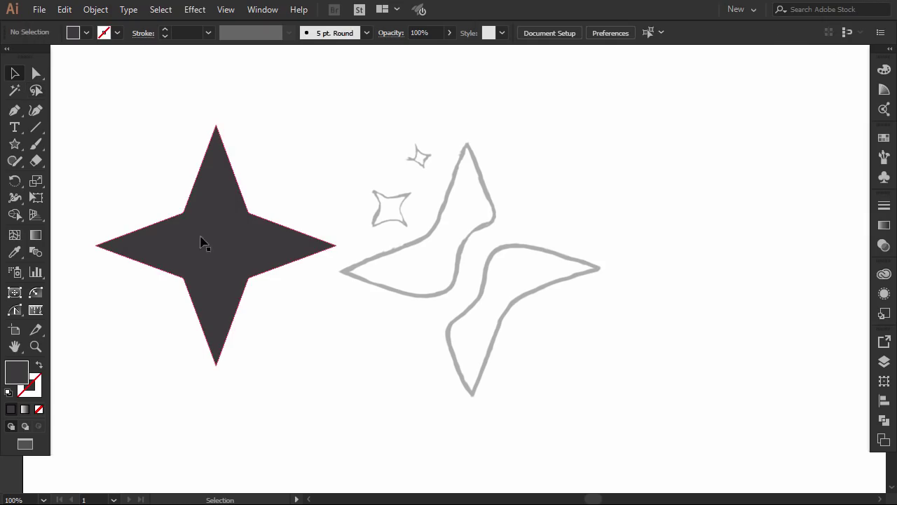
mouse_move(201, 242)
left_mouse_down()
mouse_move(459, 256)
mouse_move(457, 280)
left_mouse_up()
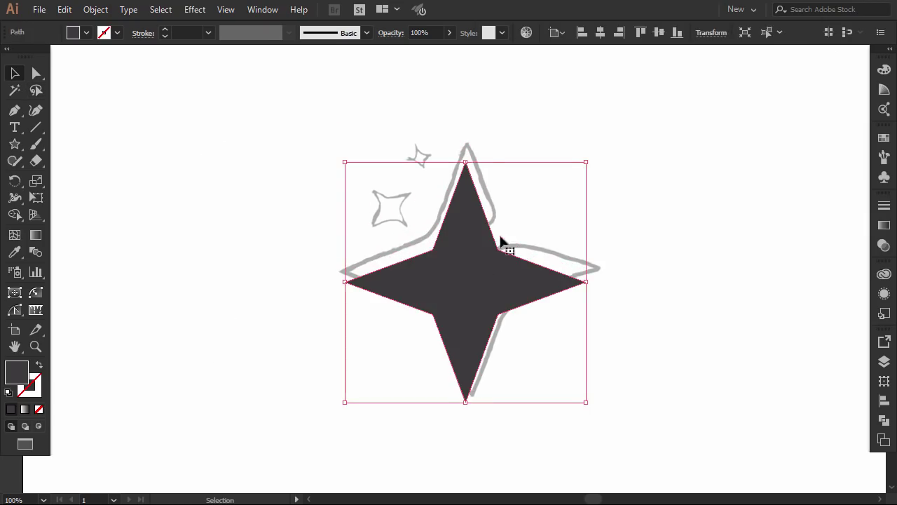
left_click_drag(586, 163, 590, 157)
left_click_drag(468, 264, 464, 253)
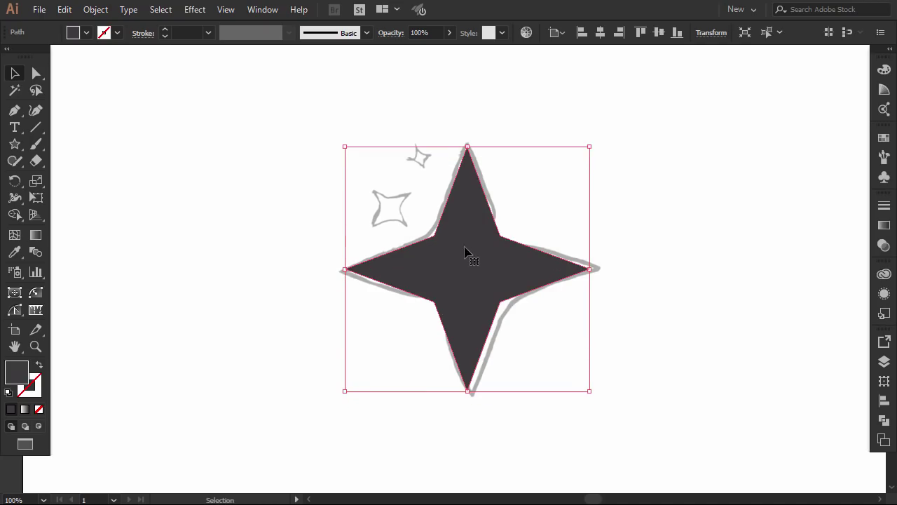
Swap the star's fill and stroke so it is only outlined, and set the stroke to 4 pt.
left_click(40, 368)
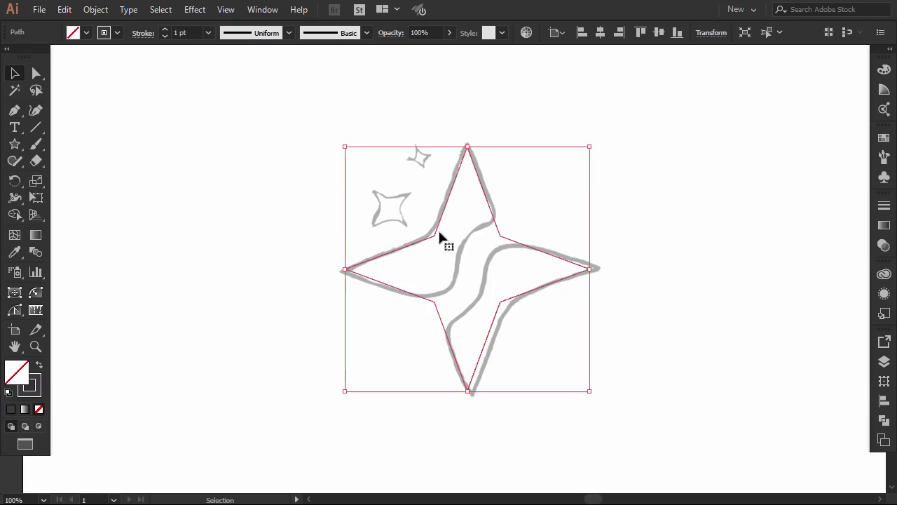
left_click(593, 141)
left_click(495, 226)
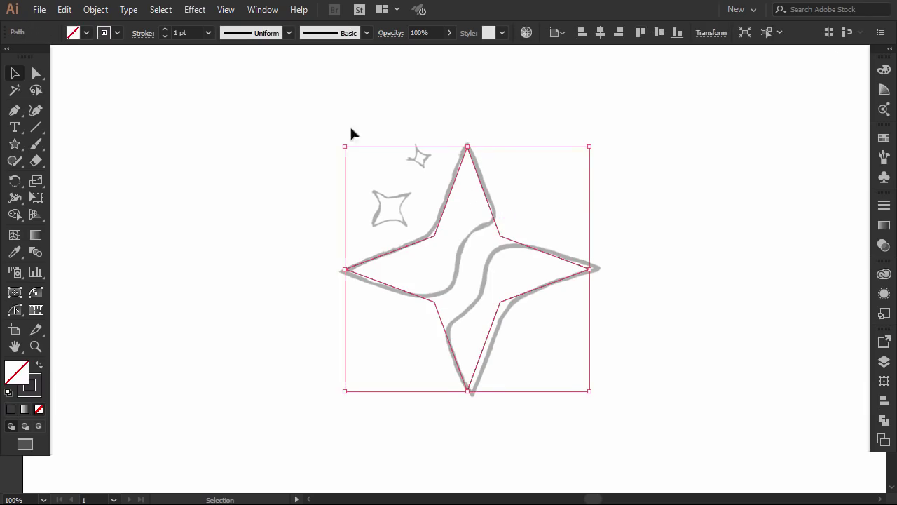
left_click(165, 30)
left_click(165, 29)
left_click(165, 29)
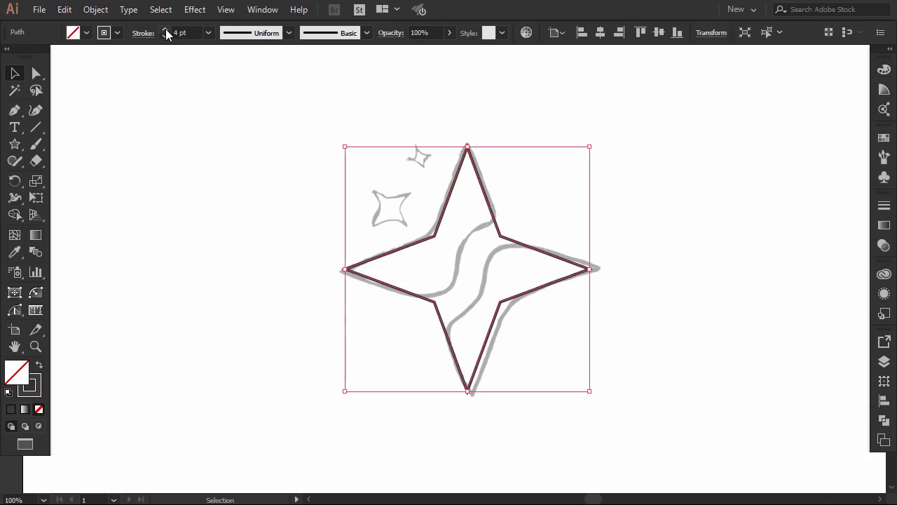
left_click(252, 175)
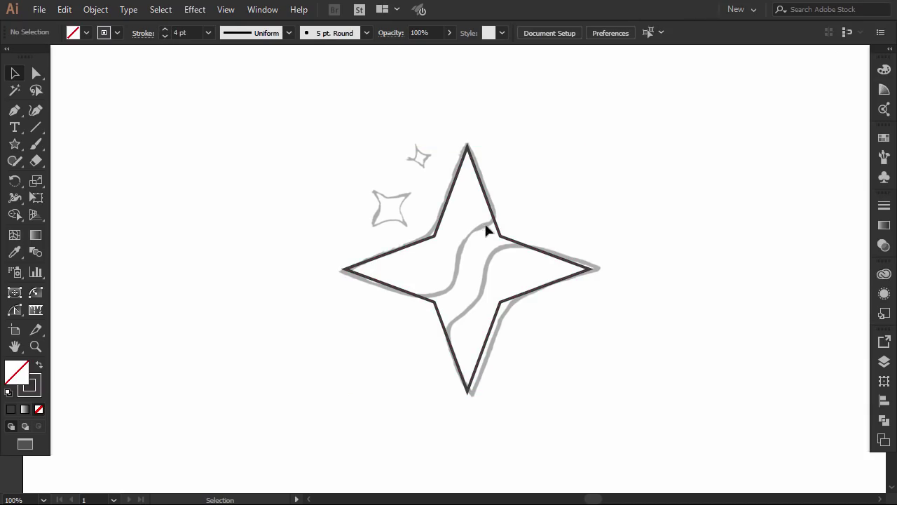
Duplicate the star outline, scale the copy down, rotate it 45° and fit it over the medium sketched star.
left_click_drag(499, 233, 494, 228)
left_click_drag(464, 215, 435, 180)
left_click_drag(545, 101, 471, 175)
left_click_drag(432, 201, 391, 187)
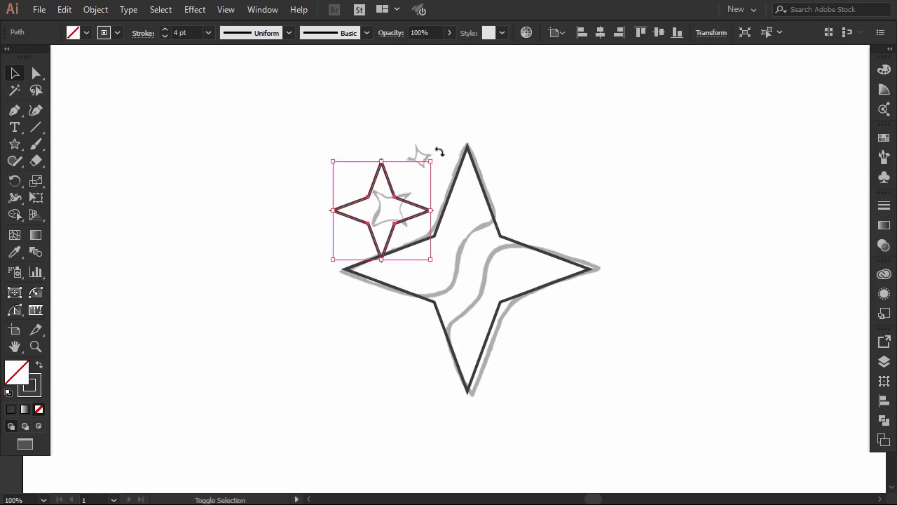
left_click_drag(440, 150, 392, 138)
mouse_move(415, 176)
left_mouse_down()
mouse_move(399, 194)
mouse_move(411, 195)
mouse_move(437, 146)
mouse_move(406, 198)
left_mouse_up()
Duplicate the medium star outline and scale the copy down to fit the smallest sketched star.
left_click(401, 195)
left_click(441, 139)
left_click_drag(440, 139, 429, 149)
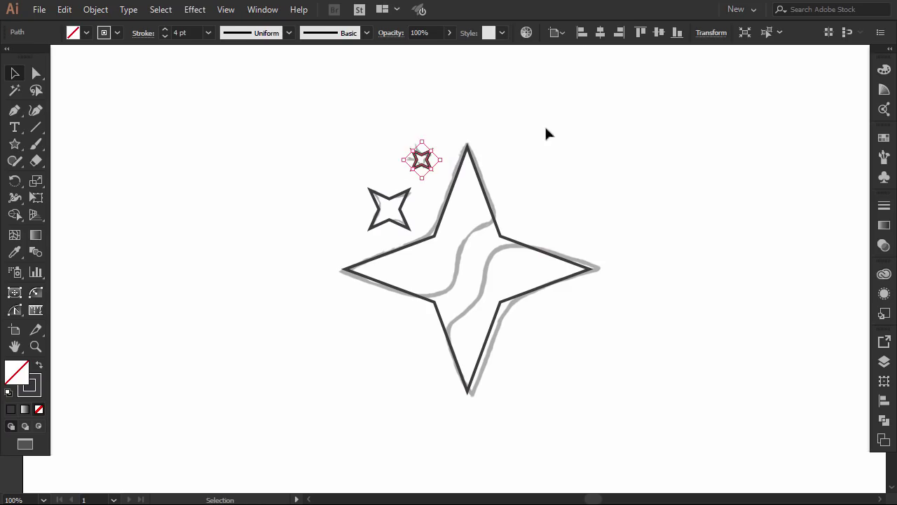
left_click(546, 127)
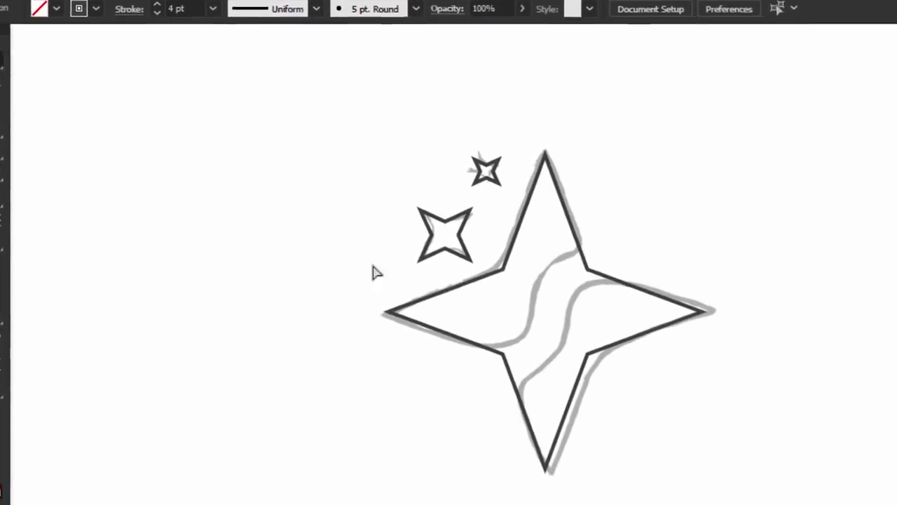
Round the large star's upper-left and lower-right inner corners to follow the sketch.
left_click(431, 230)
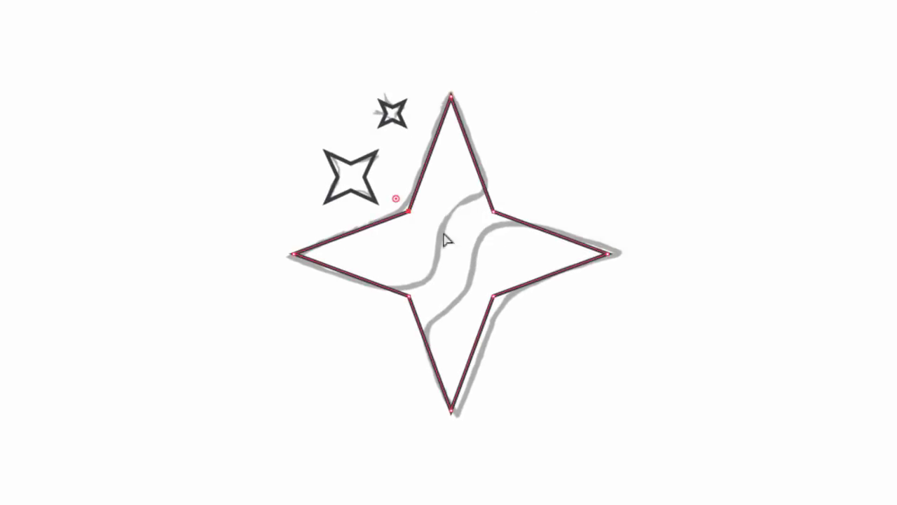
left_click(493, 296)
left_click_drag(504, 309, 529, 346)
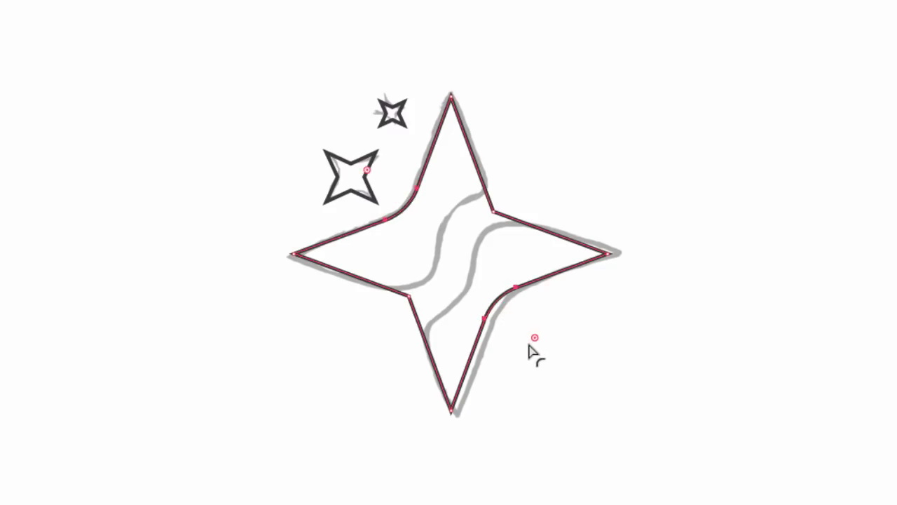
left_click(579, 339)
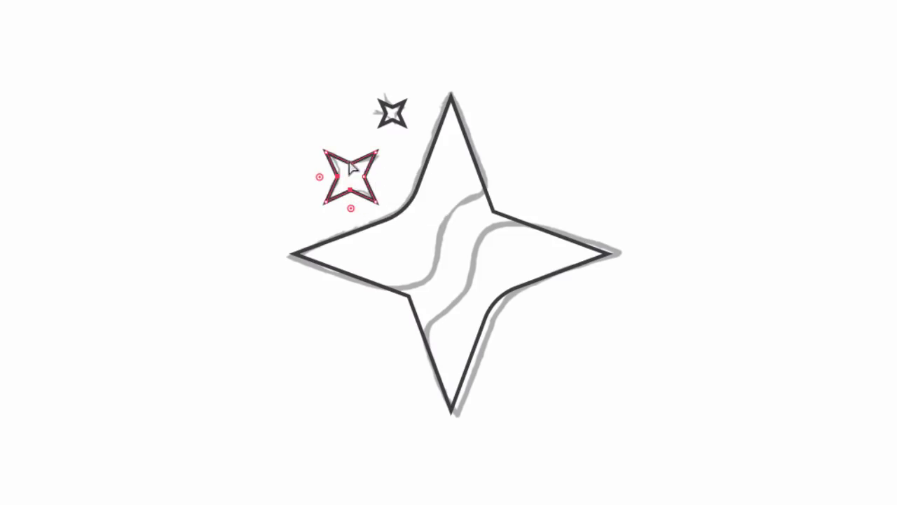
Round all inner corners of the medium and smallest star outlines.
left_click_drag(360, 175, 387, 179)
left_click(395, 124)
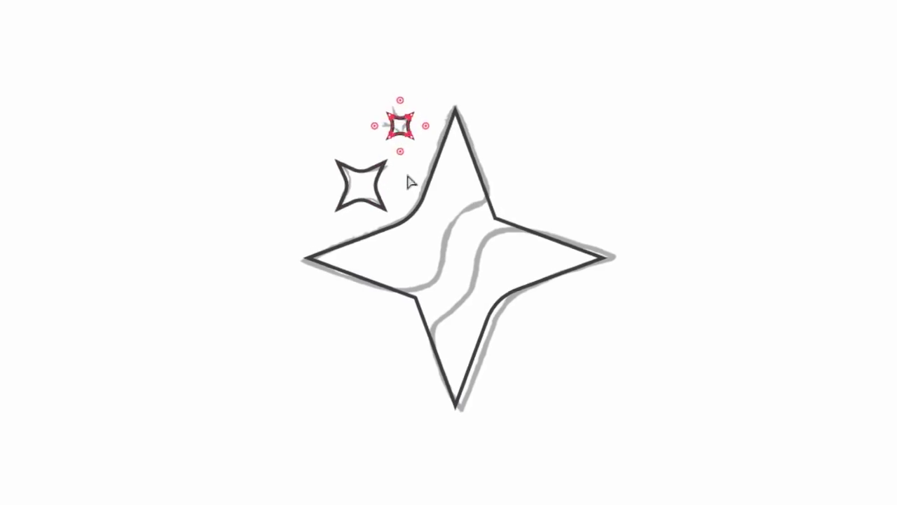
left_click(579, 149)
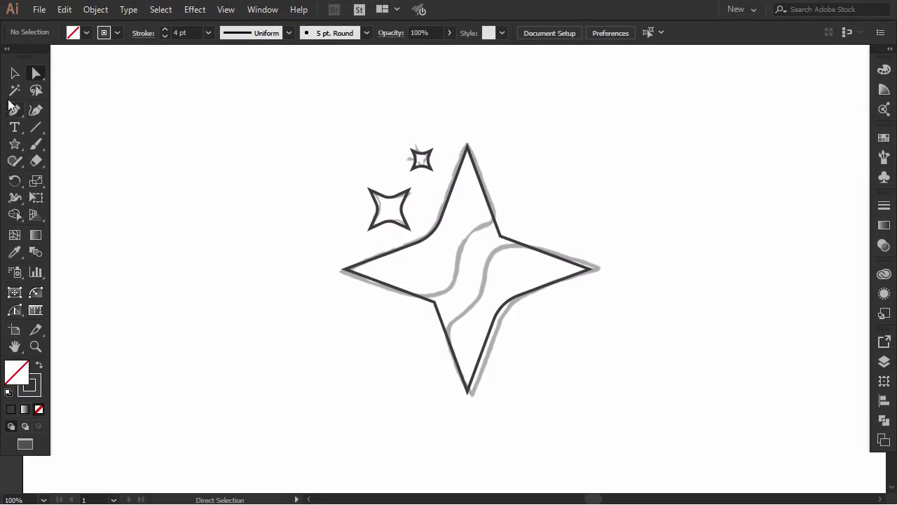
left_click(14, 73)
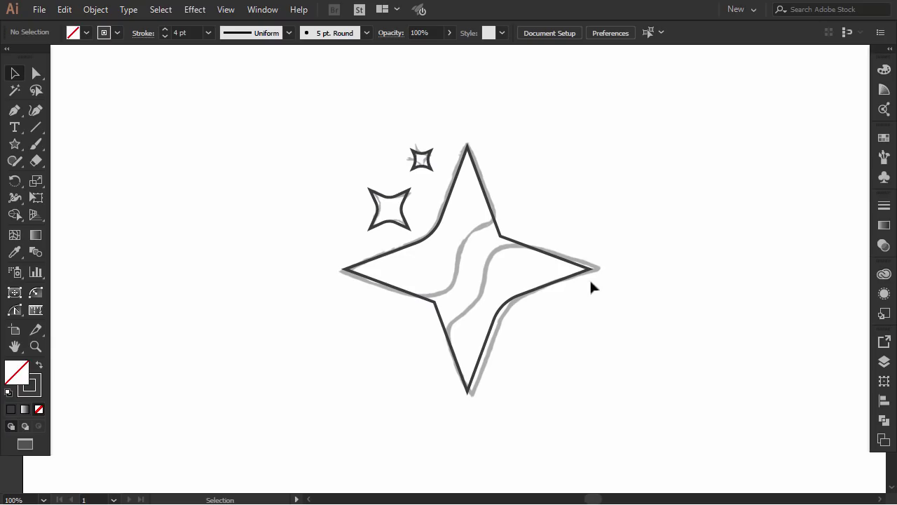
Draw an S-shaped path with the Pen tool diagonally across the large star, from its upper right to its lower left.
left_click(15, 112)
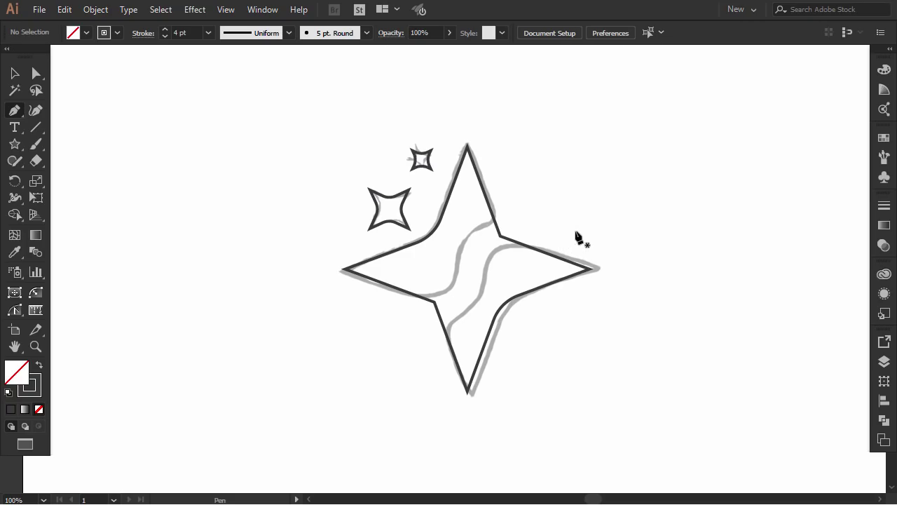
left_click_drag(527, 231, 526, 228)
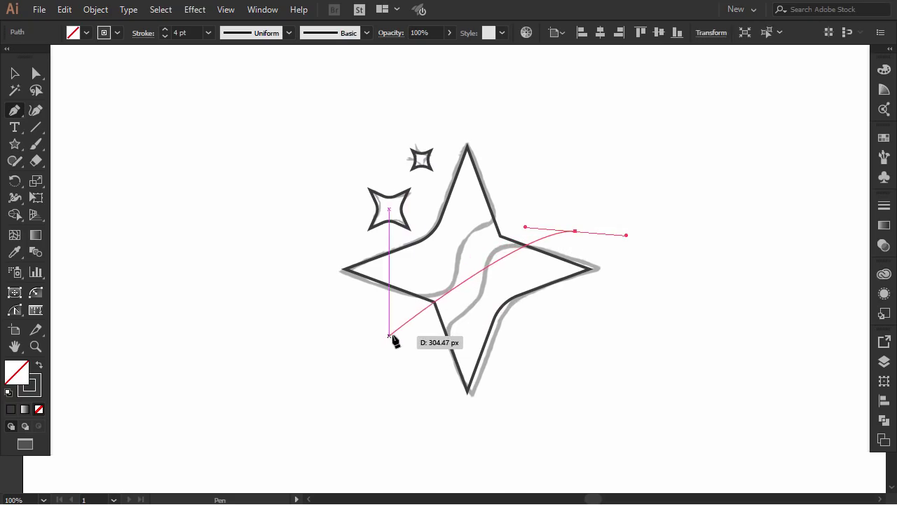
left_click_drag(370, 328, 276, 323)
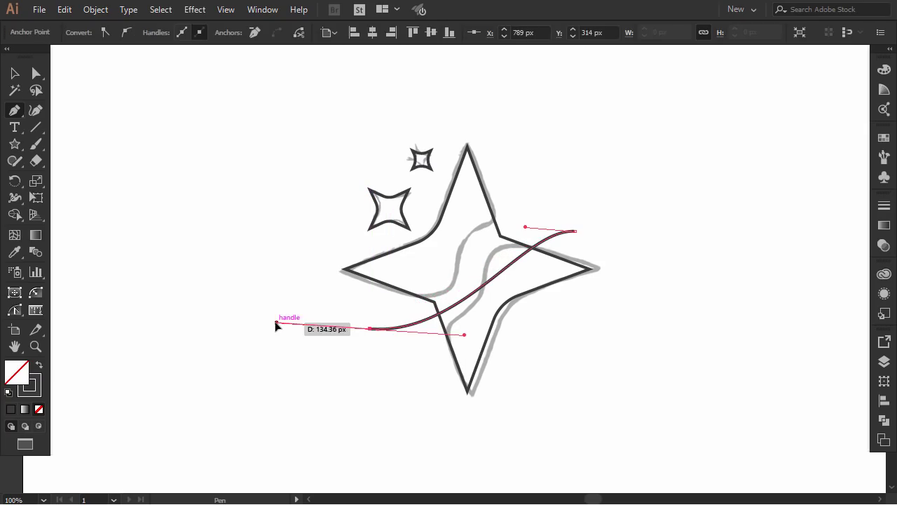
Adjust the direction handles at both ends of the diagonal path to bend it into a stronger S-curve resembling the sketch.
left_click(35, 73)
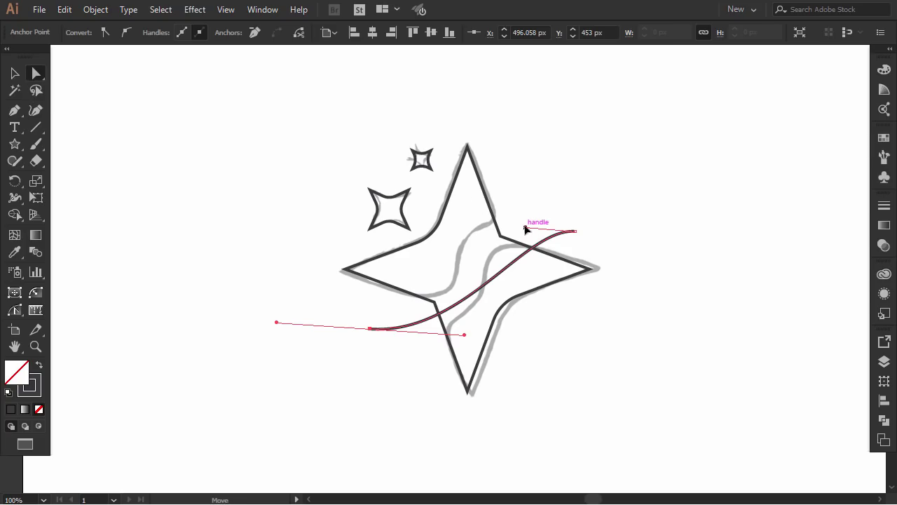
left_click_drag(527, 229, 447, 197)
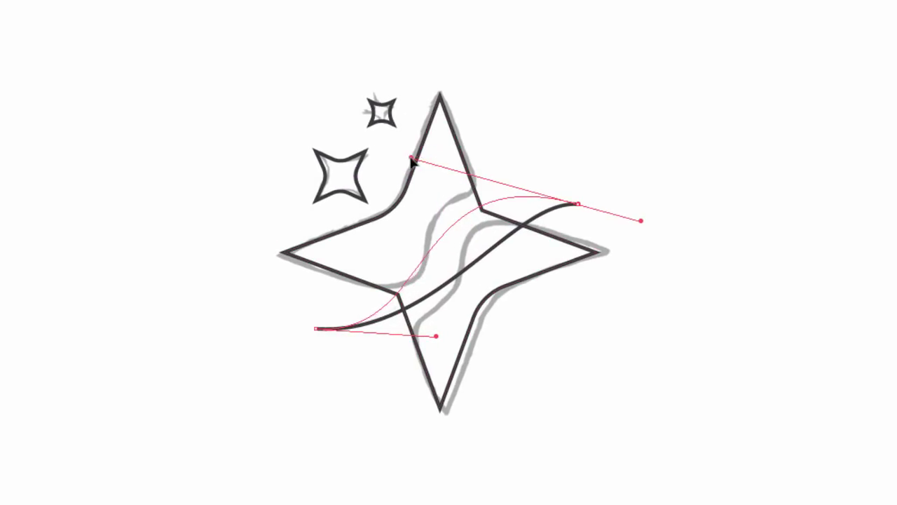
left_click_drag(412, 160, 411, 158)
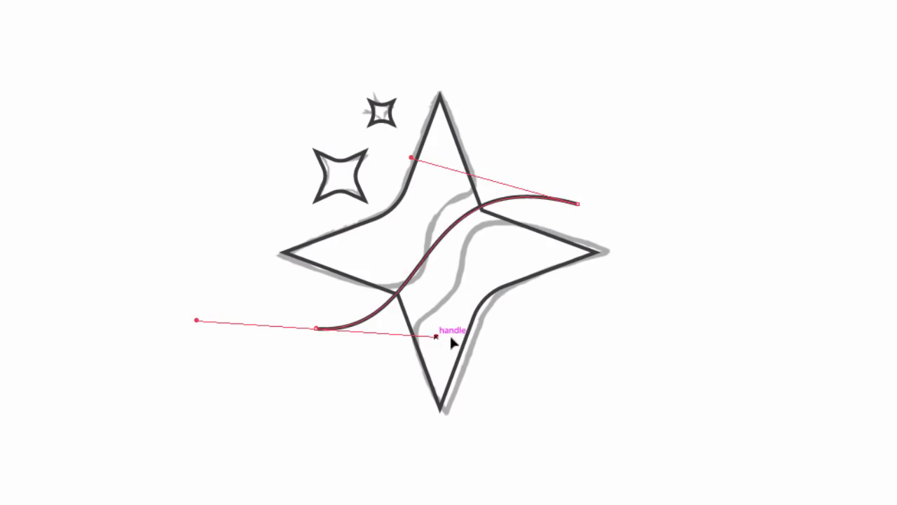
left_click_drag(436, 336, 501, 347)
left_click_drag(412, 157, 355, 147)
left_click_drag(501, 347, 543, 333)
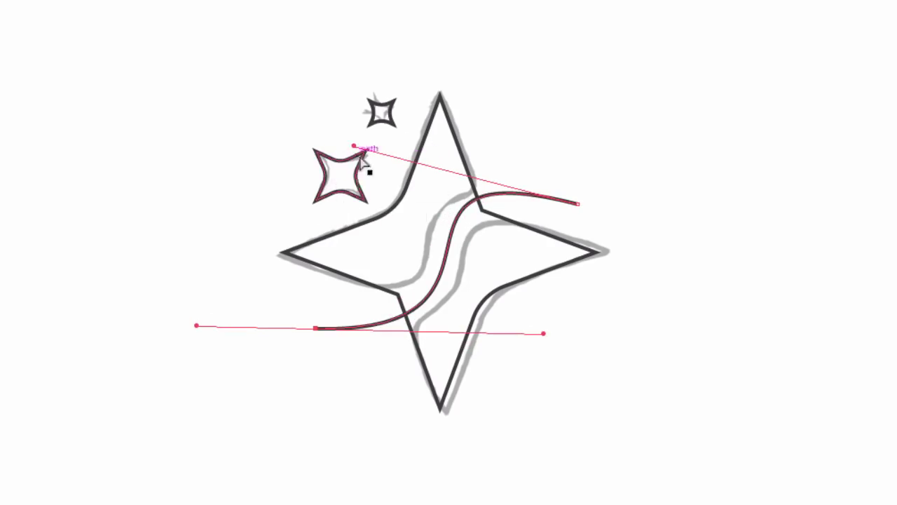
left_click_drag(355, 146, 345, 133)
left_click_drag(542, 334, 549, 345)
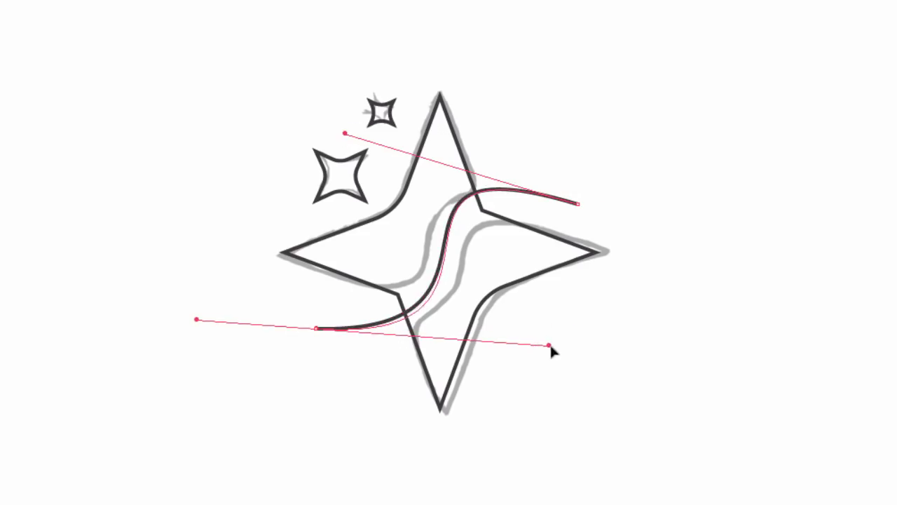